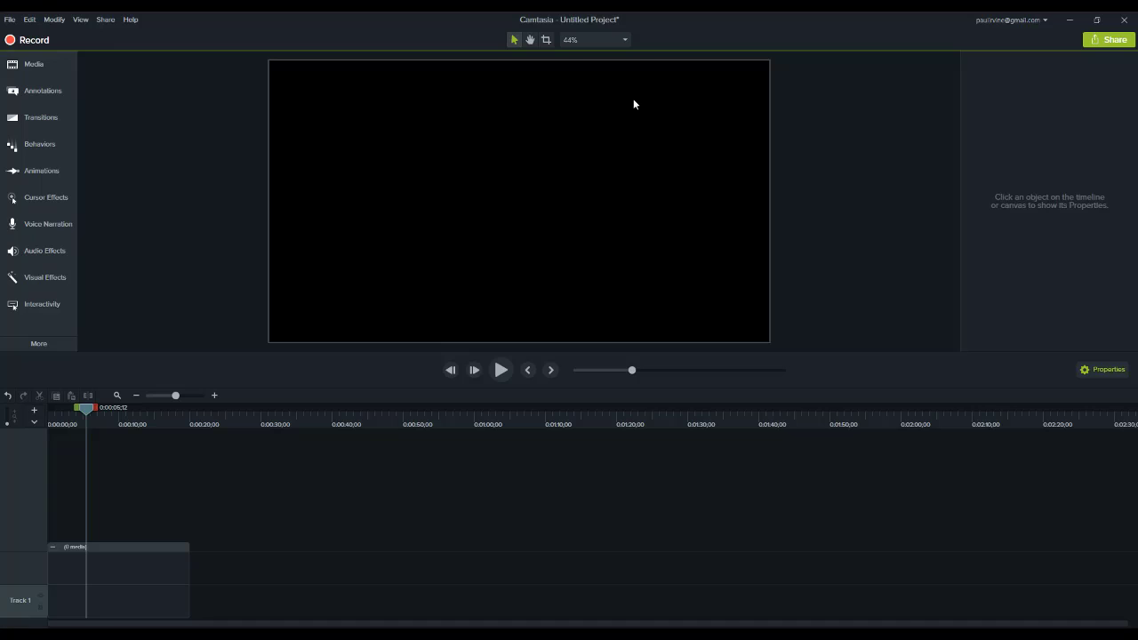
Open Project Settings from the zoom menu and list the preset canvas dimensions, currently 1080p HD.
click(626, 41)
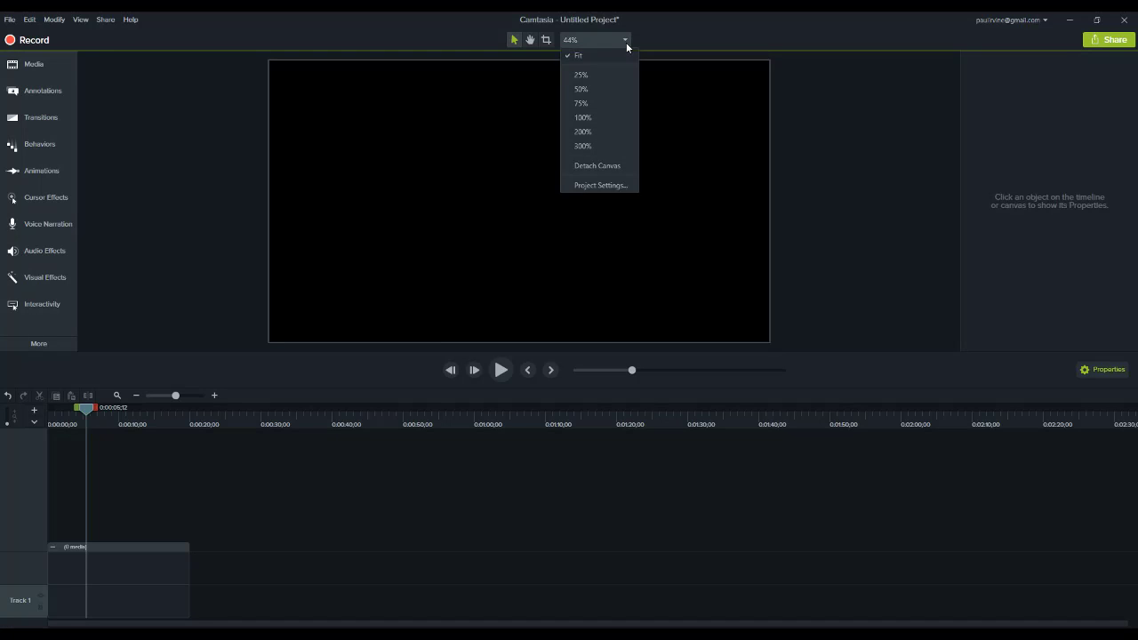
click(611, 186)
drag(572, 258, 521, 165)
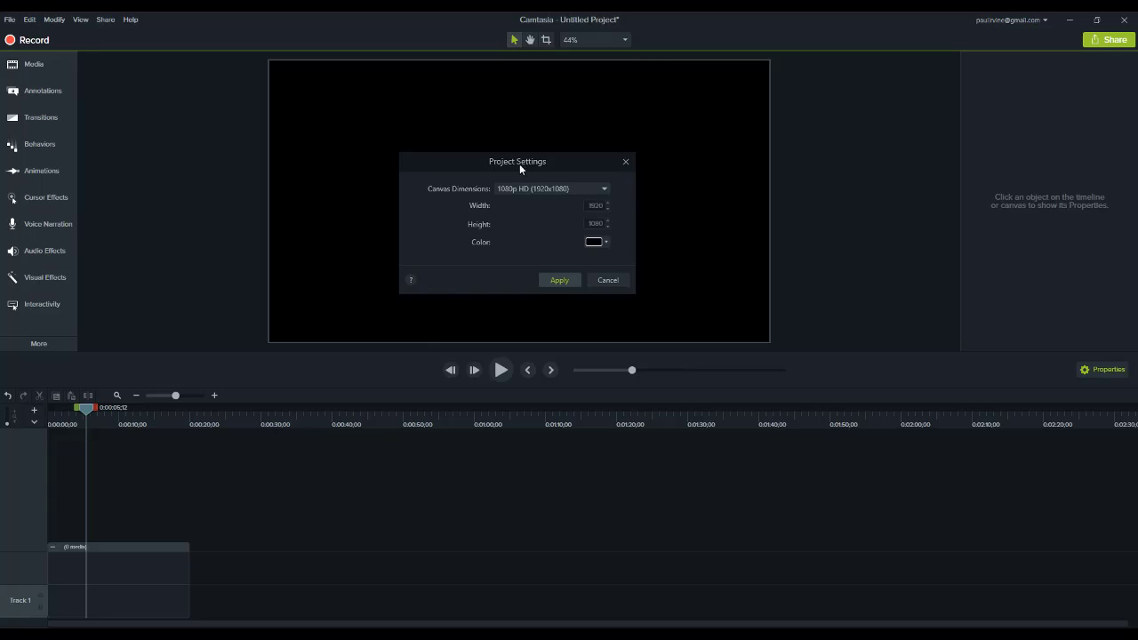
click(604, 189)
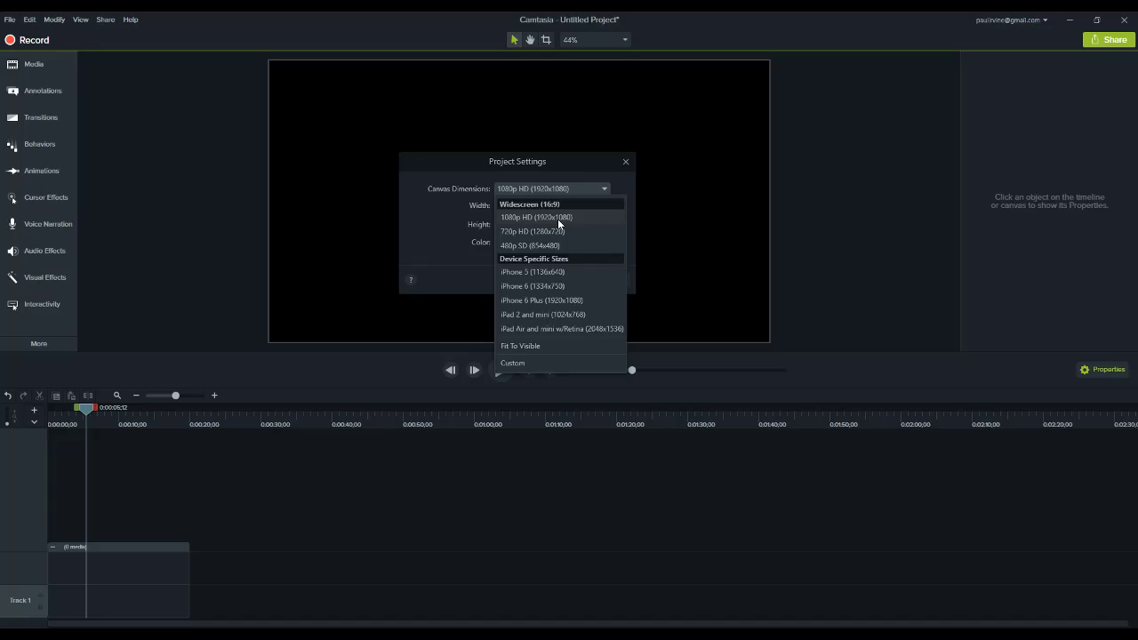
Switch Canvas Dimensions to Custom with width 4096 and height 2160, and apply it.
click(513, 364)
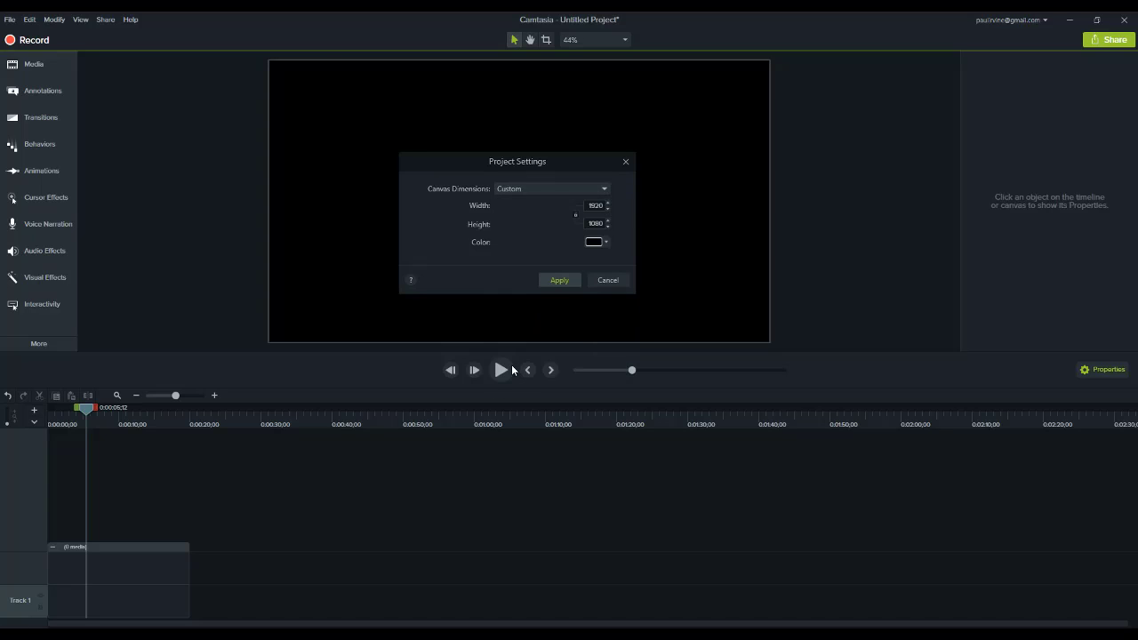
double_click(594, 206)
key(BackSpace)
text(2160)
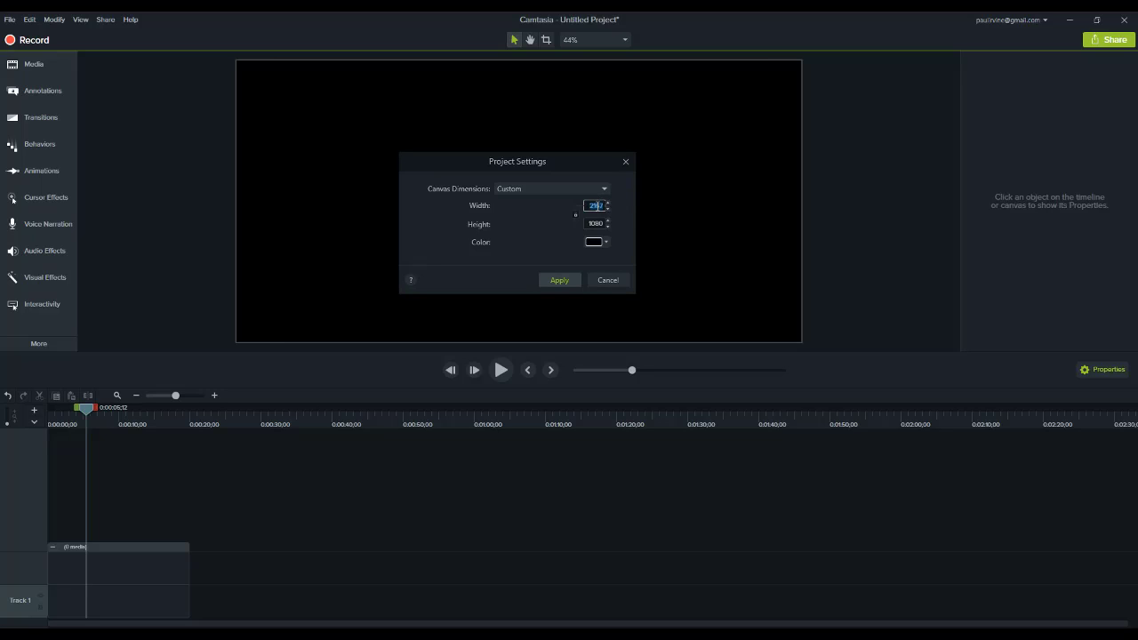
key(BackSpace)
key(BackSpace)
key(BackSpace)
key(BackSpace)
text(4096)
double_click(595, 224)
text(2160)
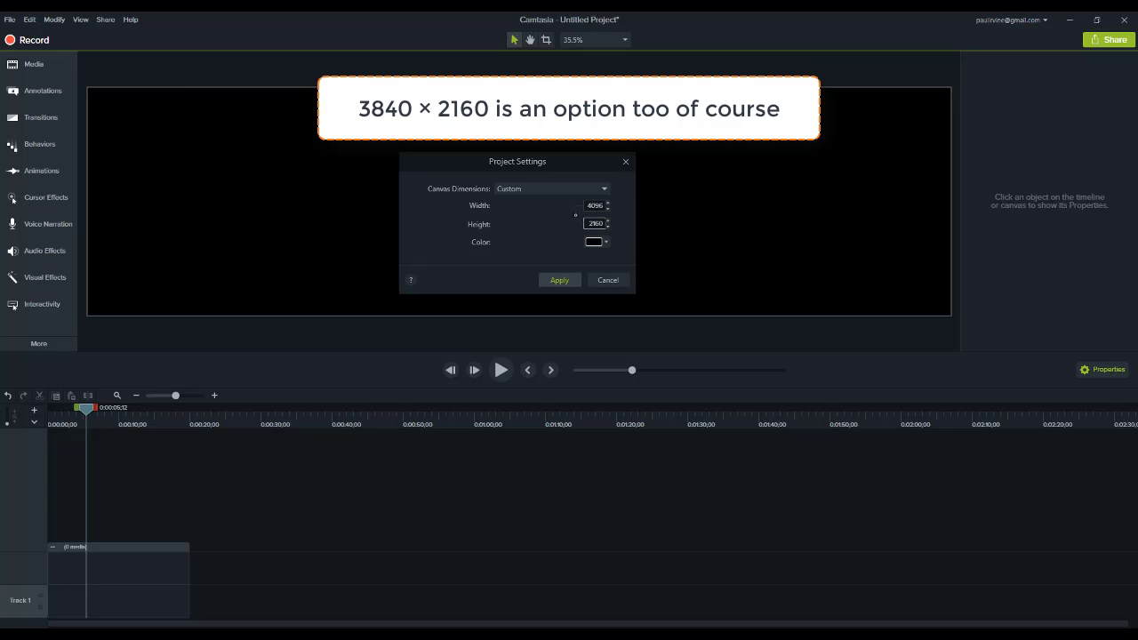
click(523, 240)
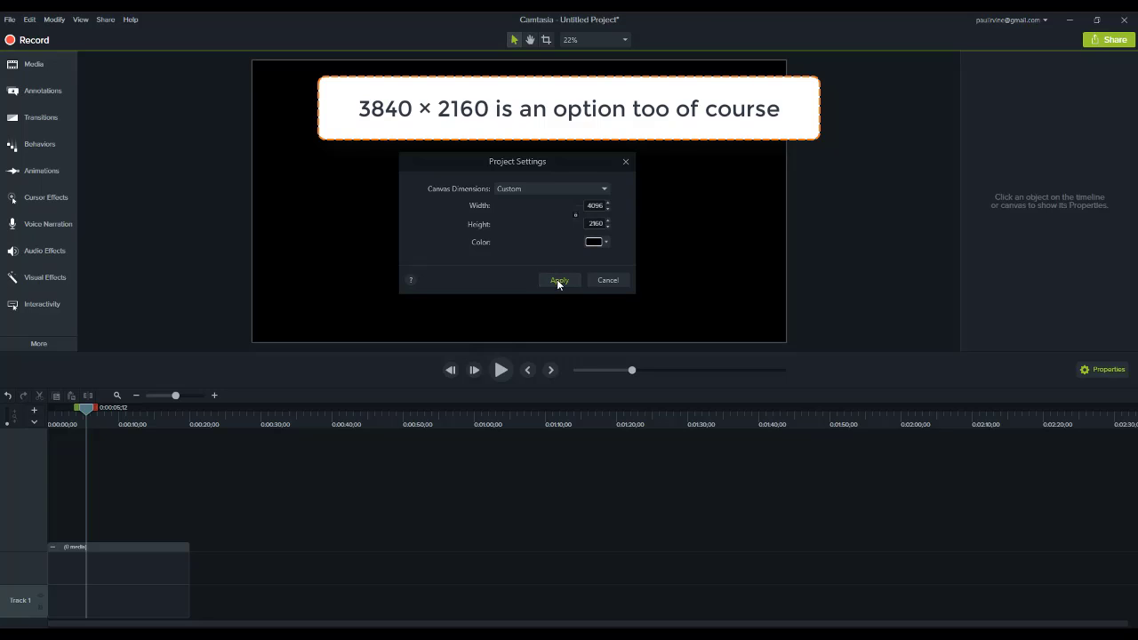
click(559, 281)
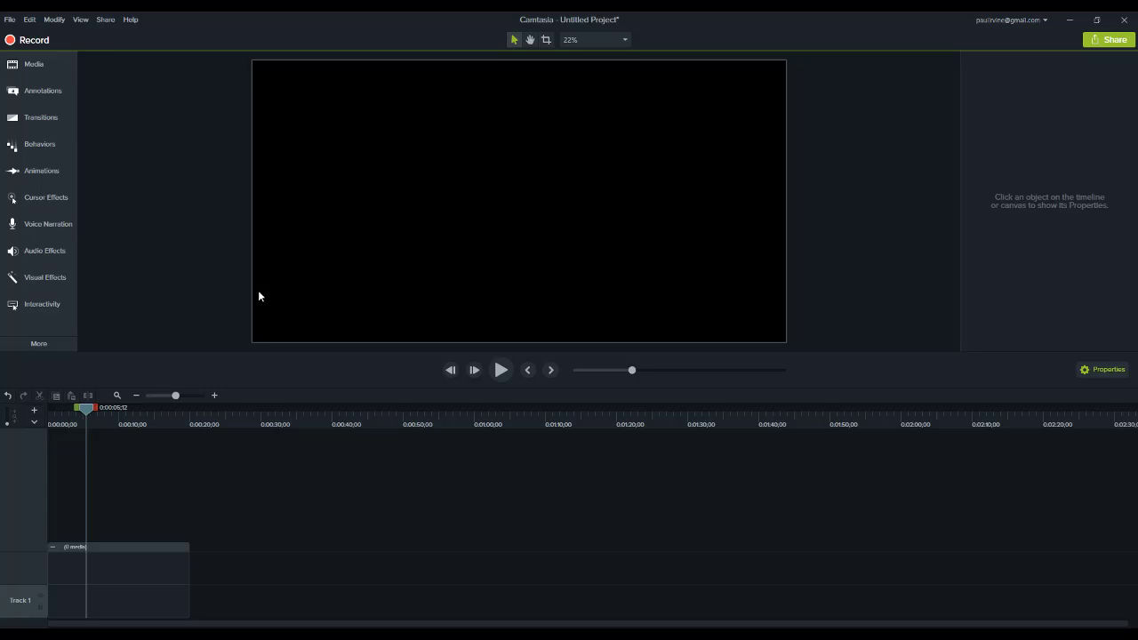
Delete the existing clip from the project's Media Bin.
click(55, 64)
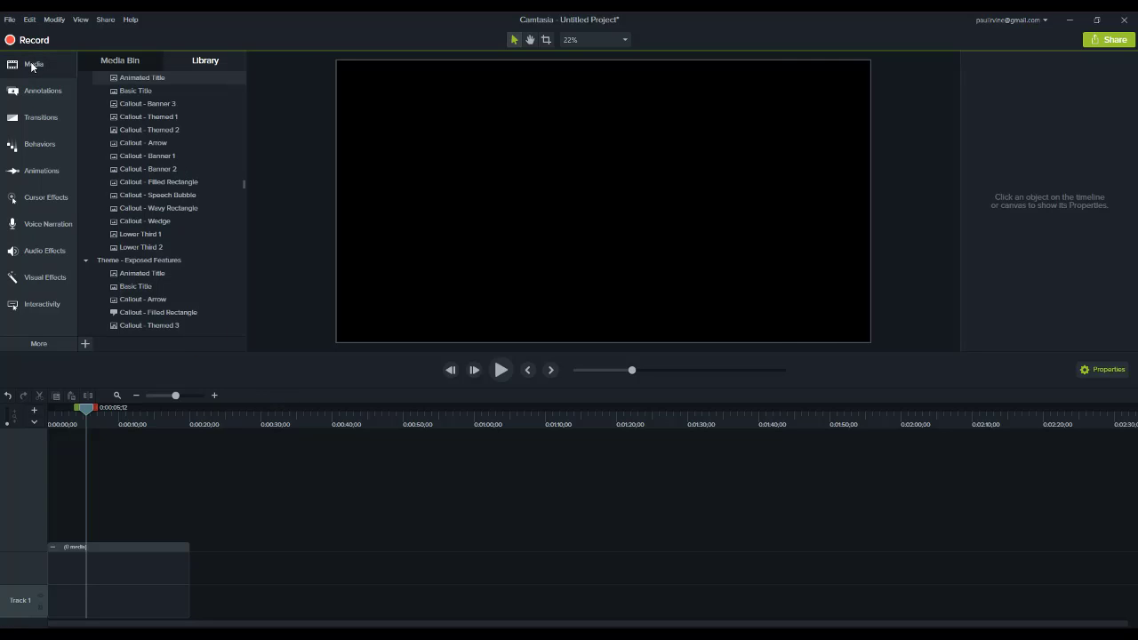
click(111, 62)
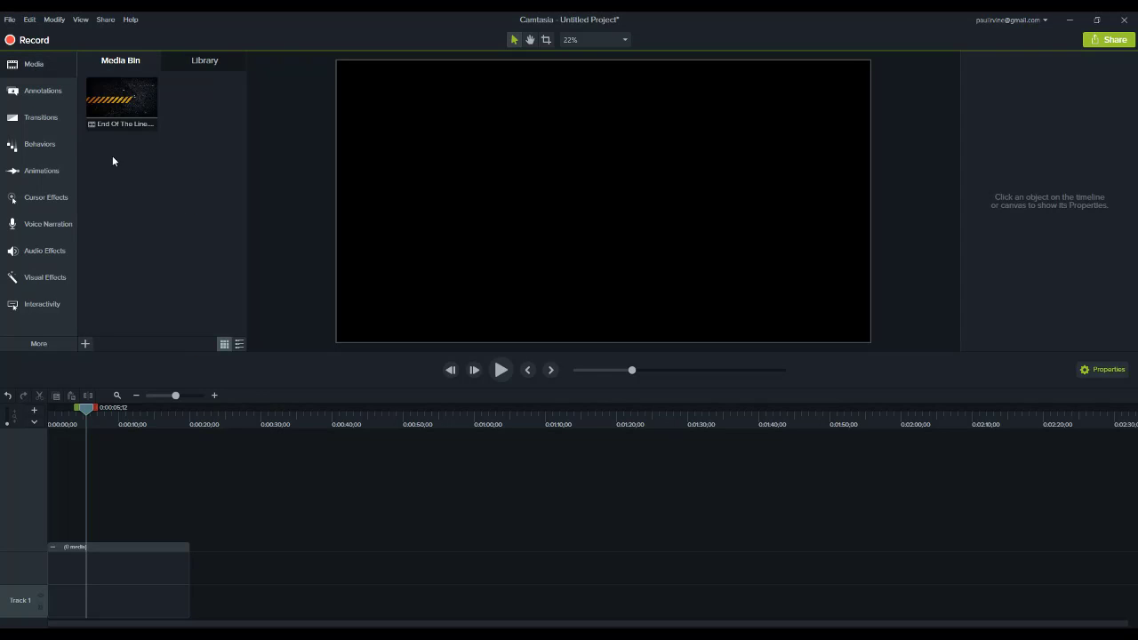
key(Delete)
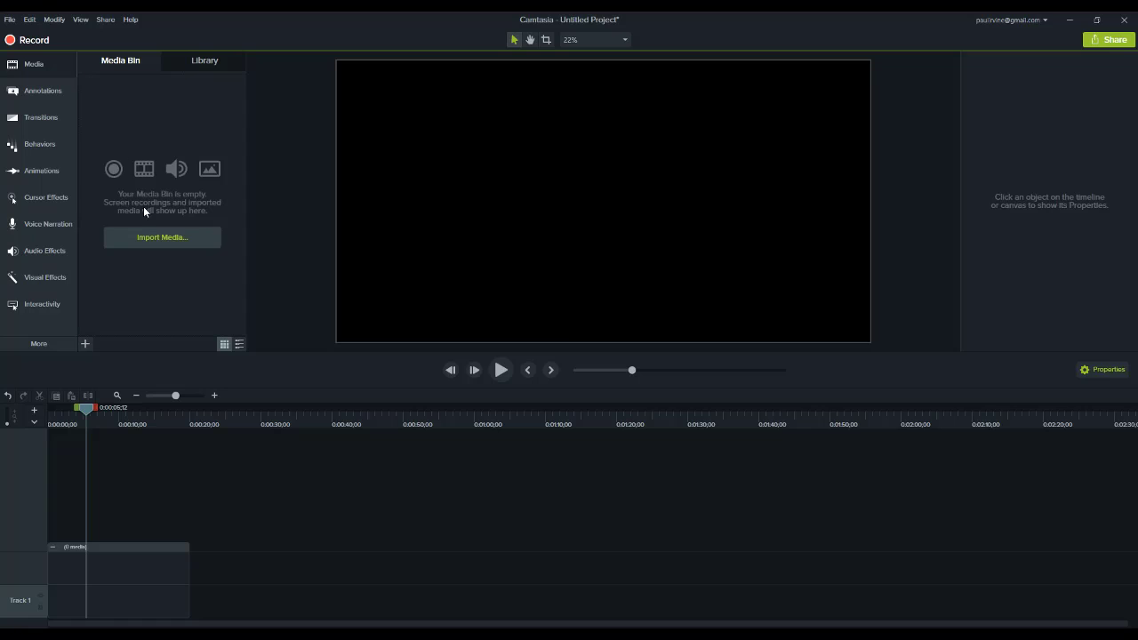
Import the 4K Stinger Test video from My Documents into the Media Bin.
click(156, 240)
drag(220, 22, 277, 138)
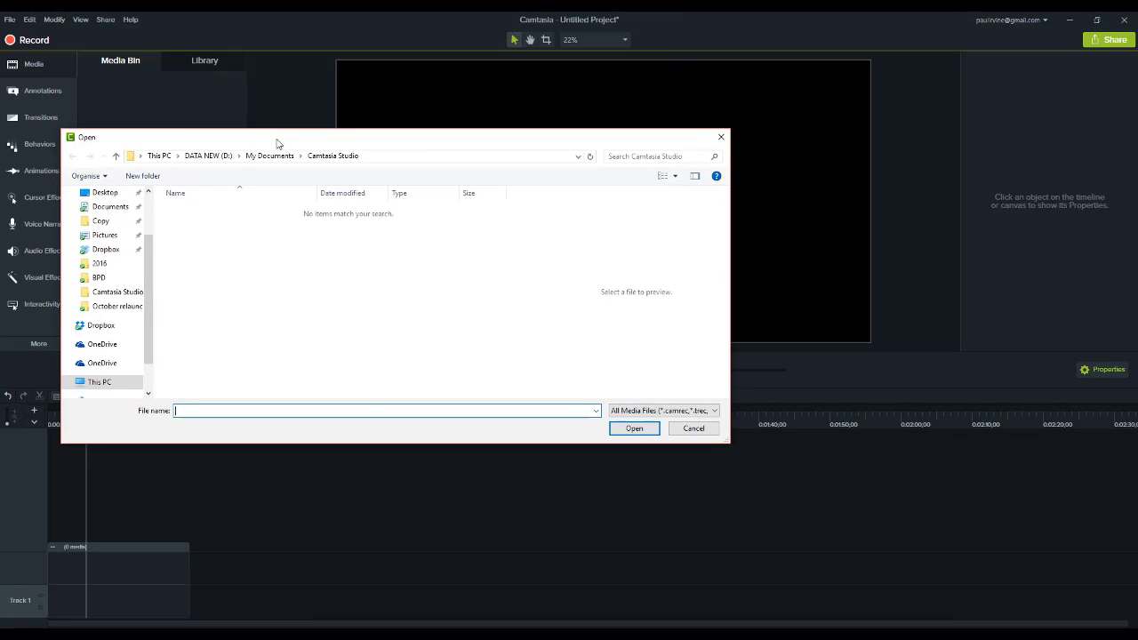
click(270, 155)
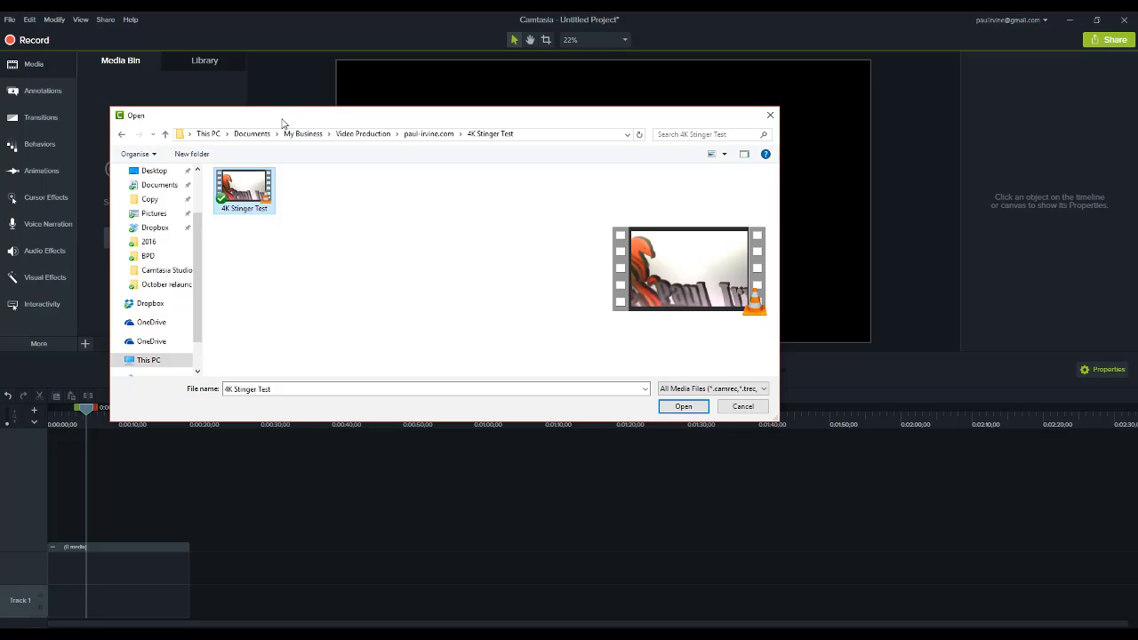
drag(282, 123, 265, 107)
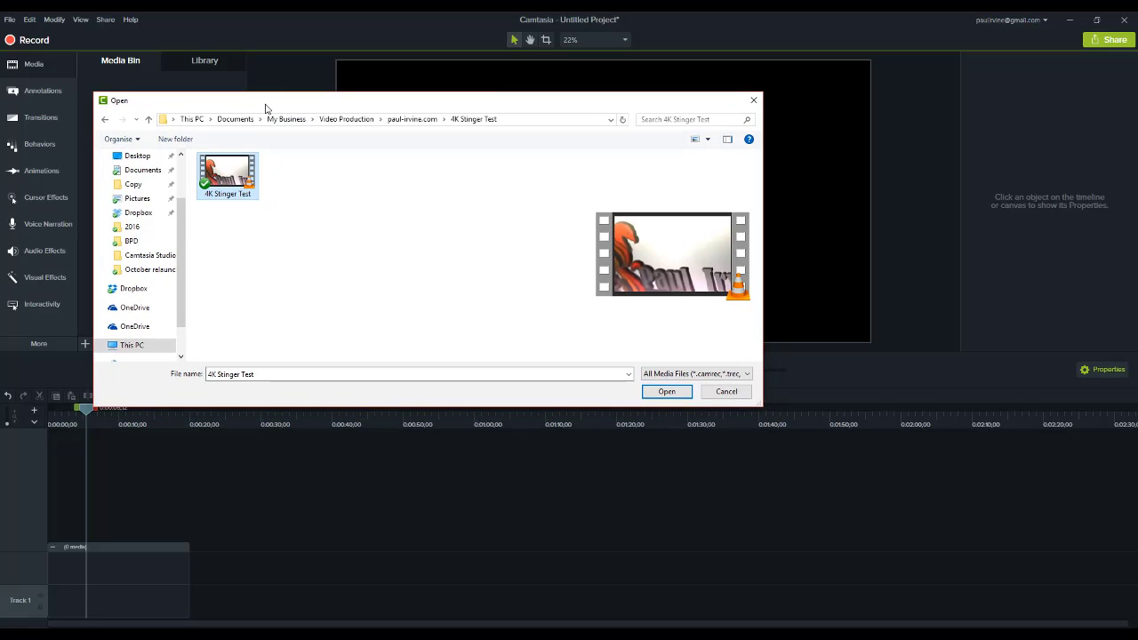
drag(265, 108, 254, 106)
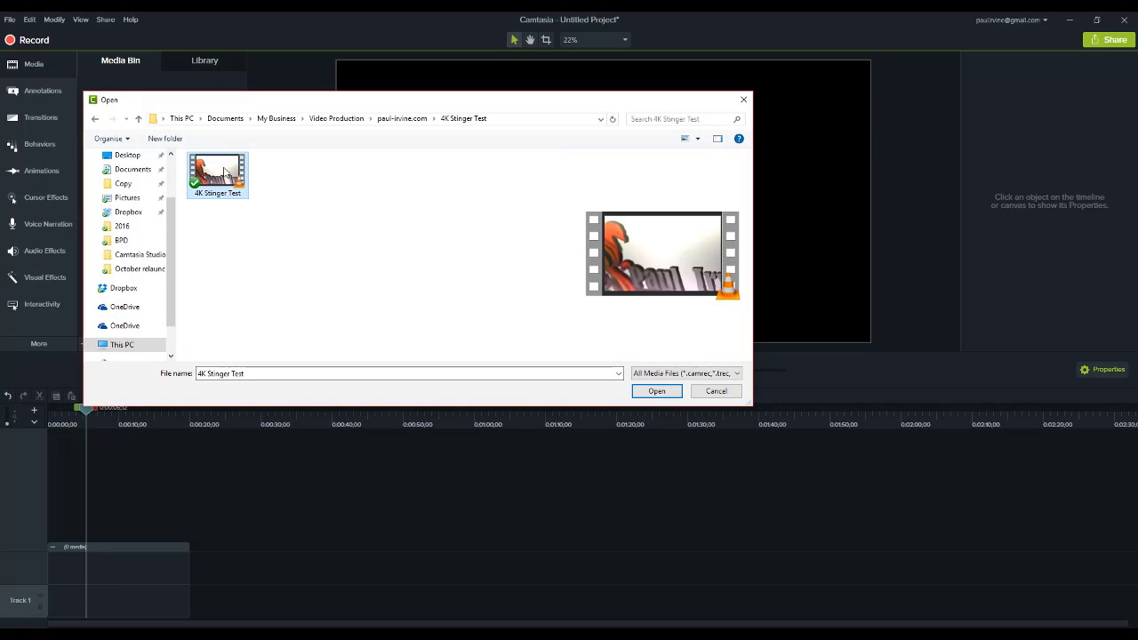
click(657, 391)
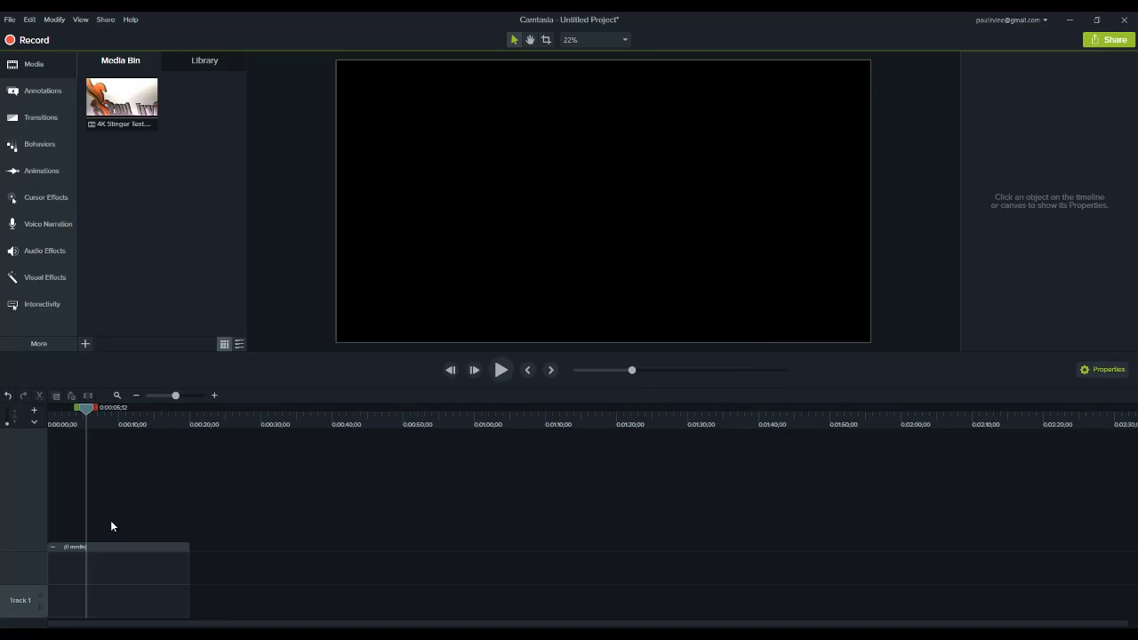
Replace the empty group on Track 1 with the 4K Stinger Test clip.
click(117, 603)
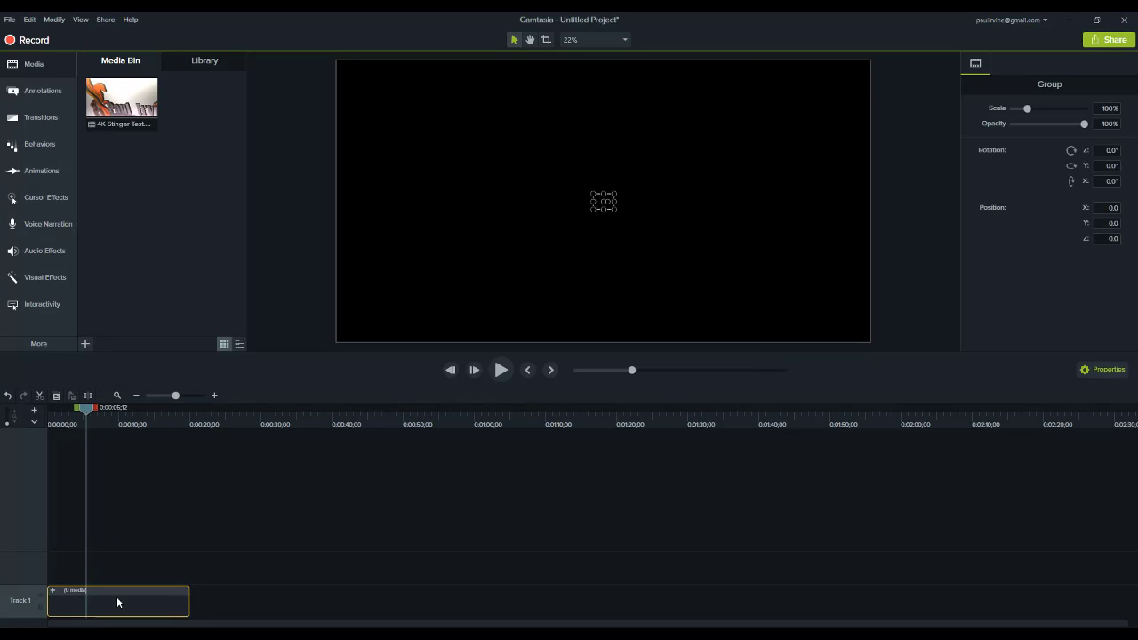
key(Delete)
drag(121, 103, 41, 616)
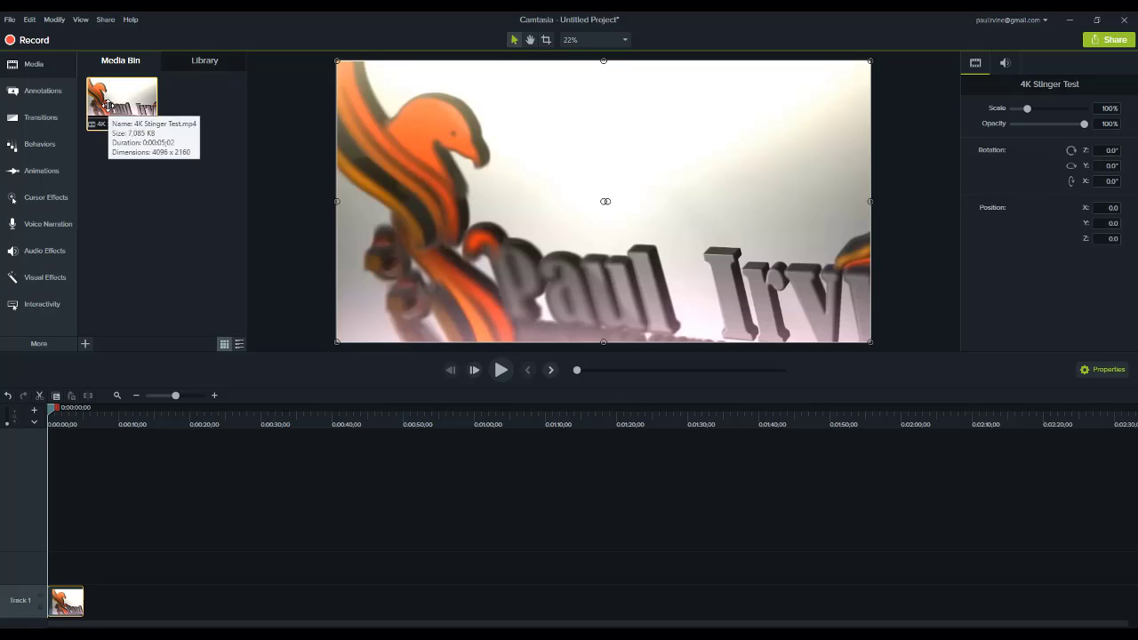
Show the clip's Details to confirm 4096 x 2160 at 30 fps.
right_click(108, 106)
click(143, 204)
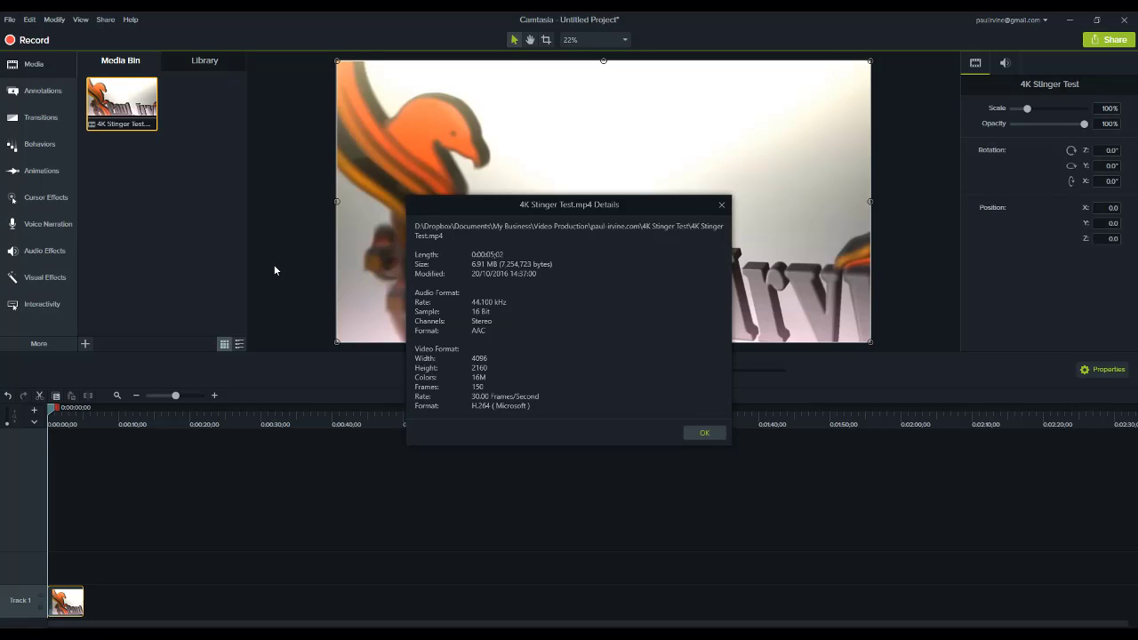
drag(471, 208, 337, 207)
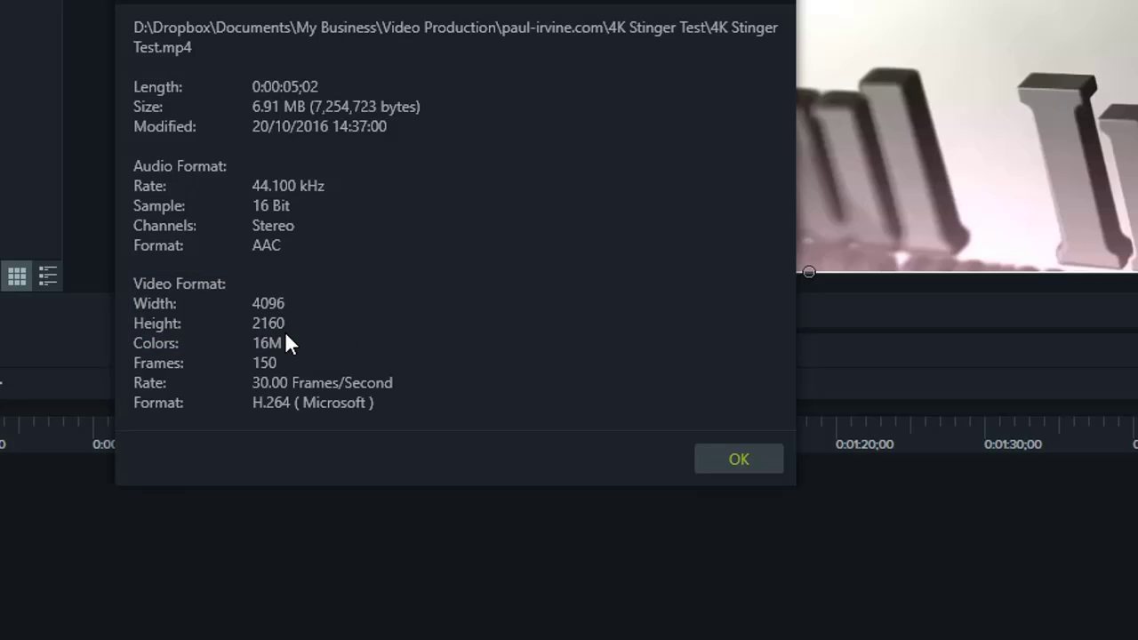
Close the Details dialog, play the 4K Stinger Test clip, then return to 0:00:01;24.
click(741, 458)
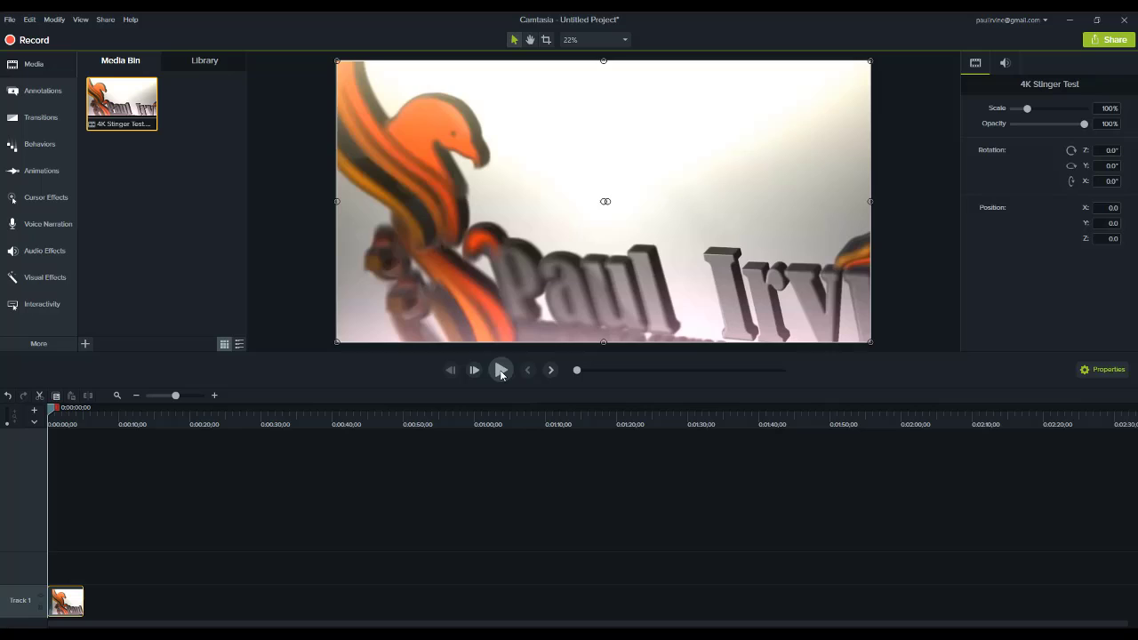
click(501, 370)
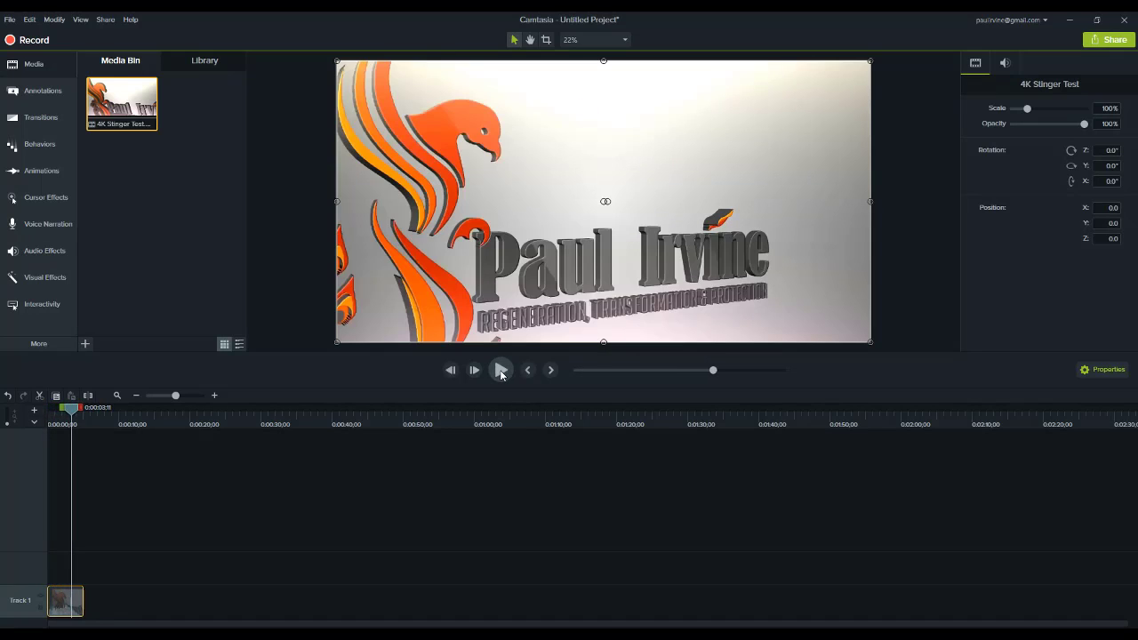
click(650, 370)
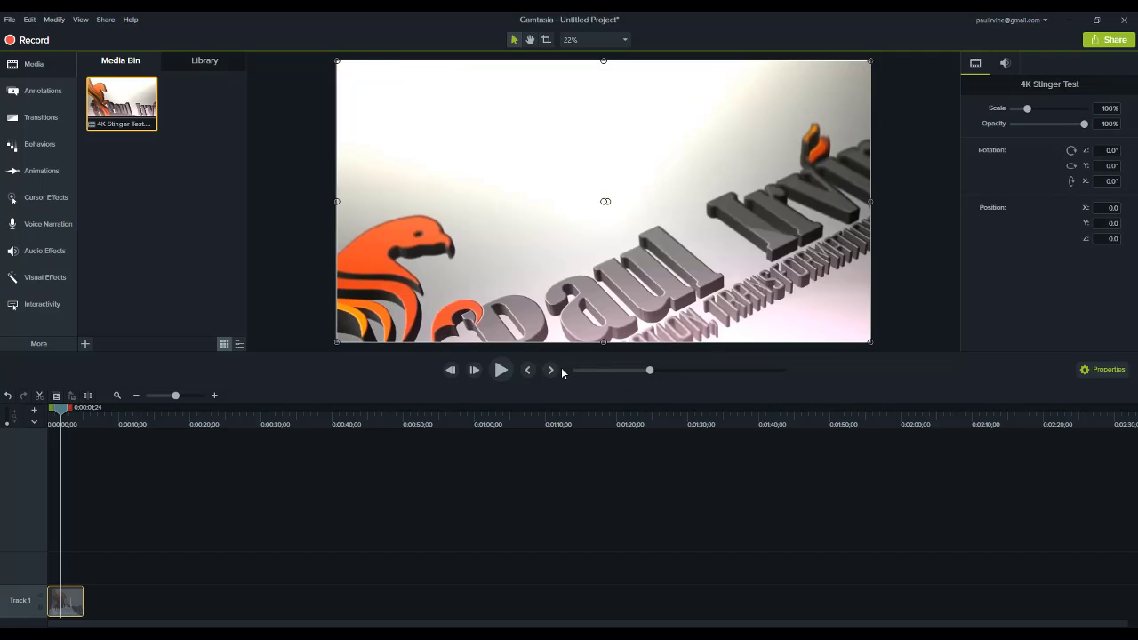